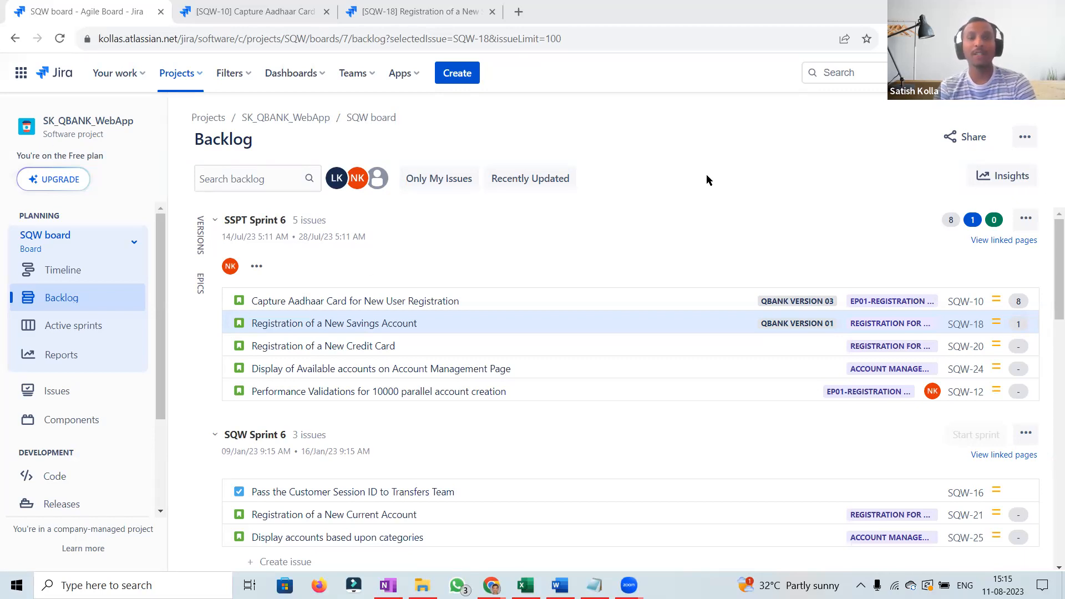
# - Open the SQW board's settings and start editing the query of its saved filter
pyautogui.click(1029, 145)
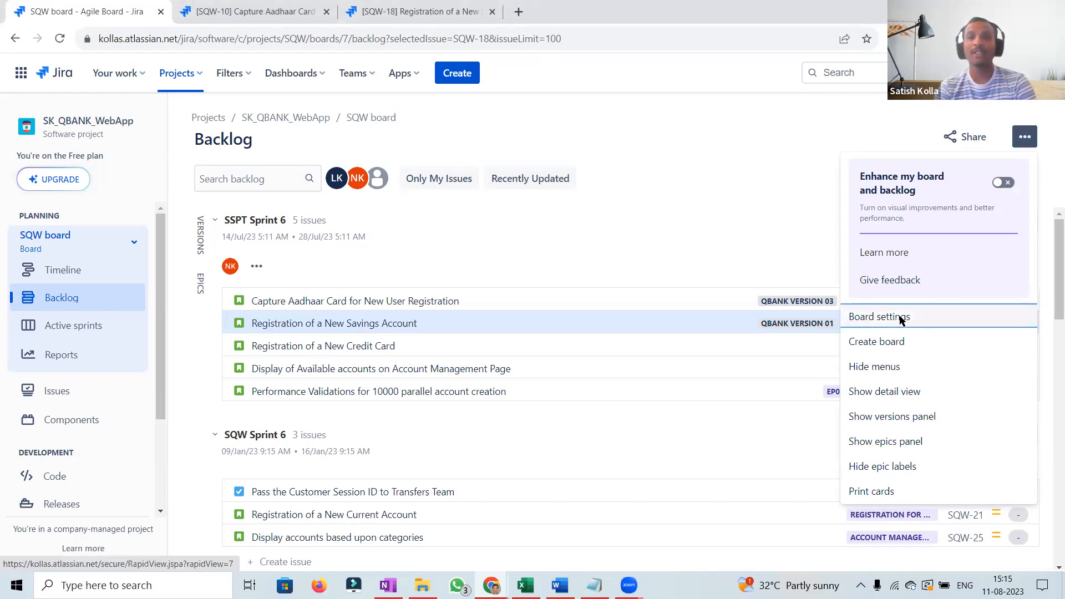
pyautogui.click(880, 317)
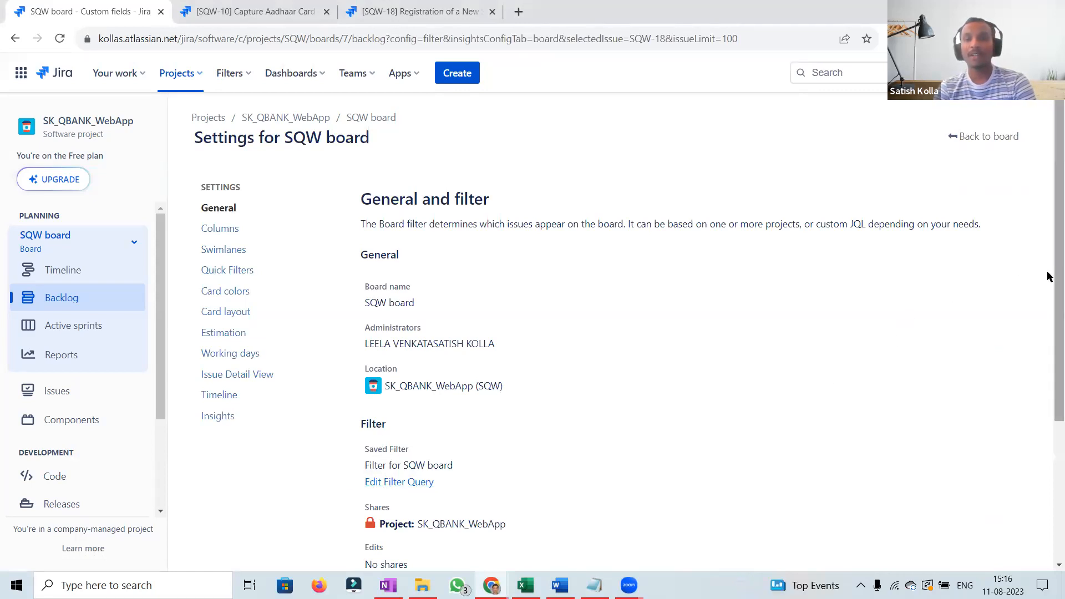
pyautogui.scroll(-3, 1046, 276)
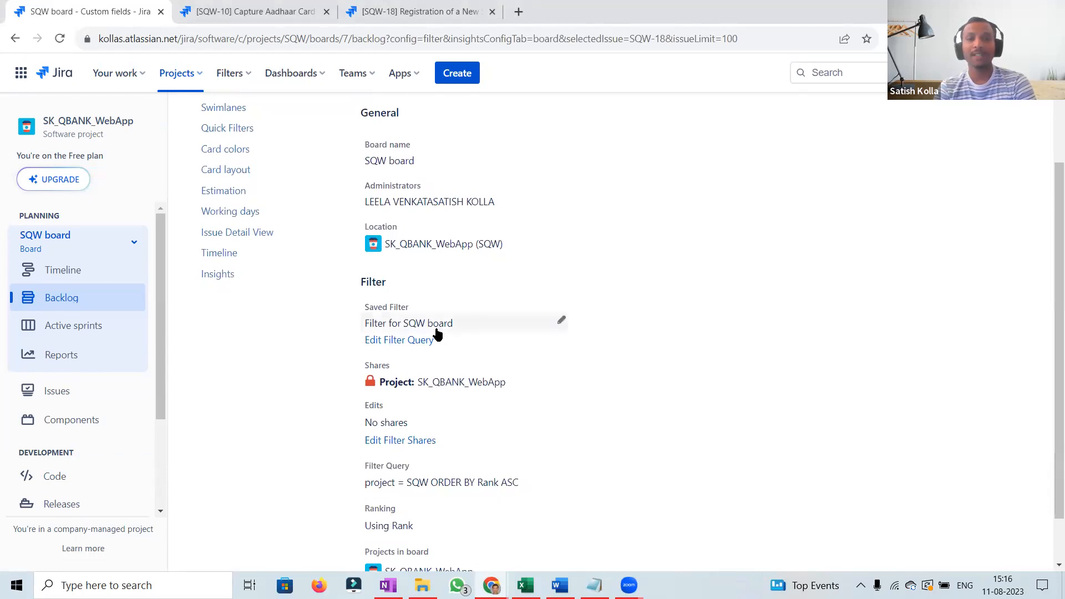
pyautogui.click(421, 341)
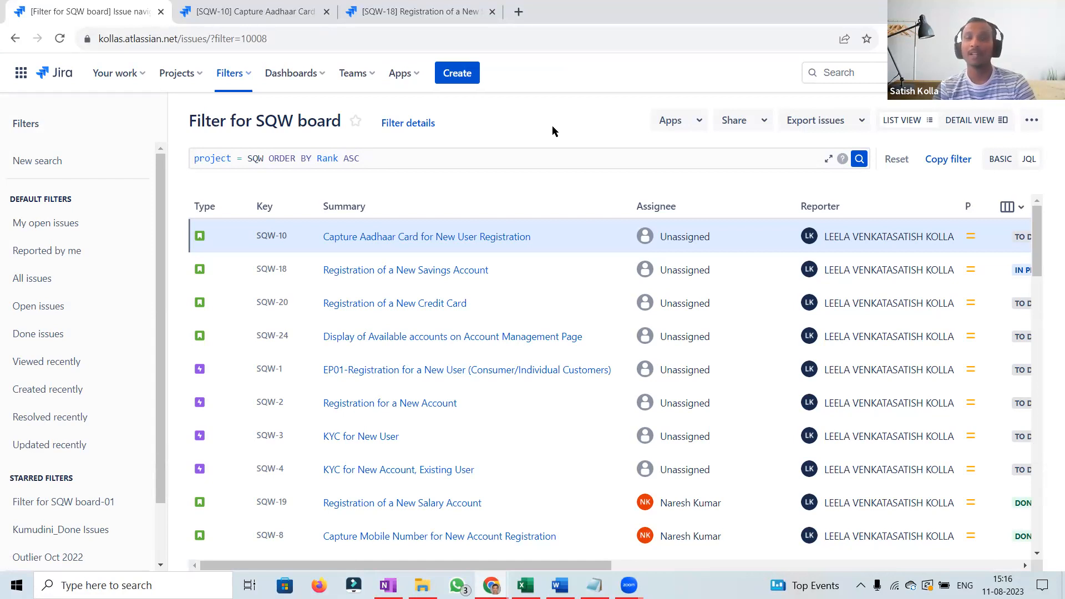
# - Extend the filter query with the condition and "Board Name Test[Dropdown]" in ("SQW Board") ahead of order BY Rank ASC
pyautogui.click(270, 161)
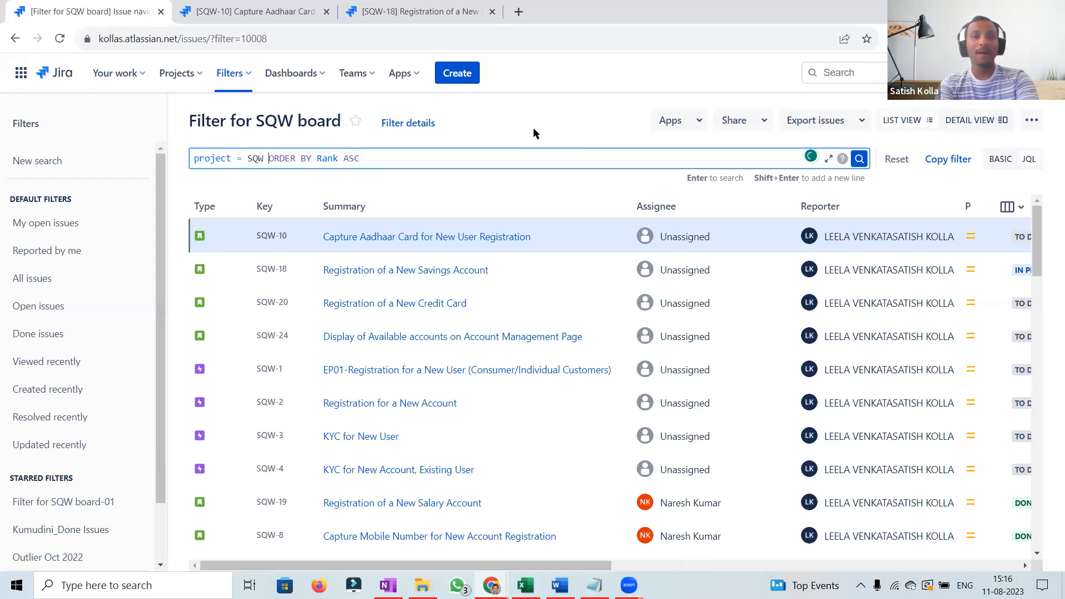
pyautogui.write('and ')
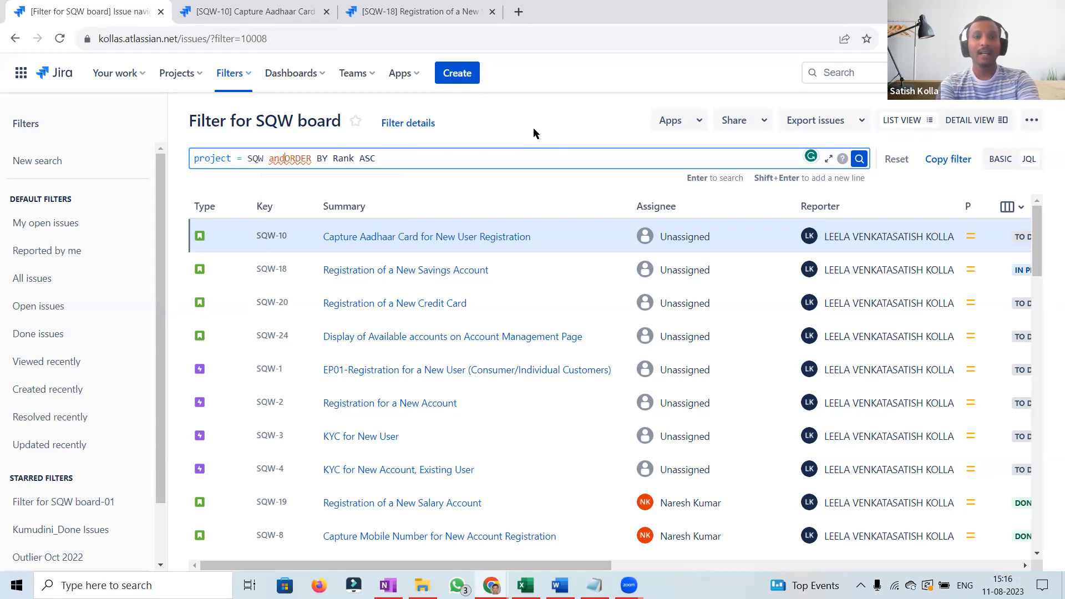
pyautogui.write('b')
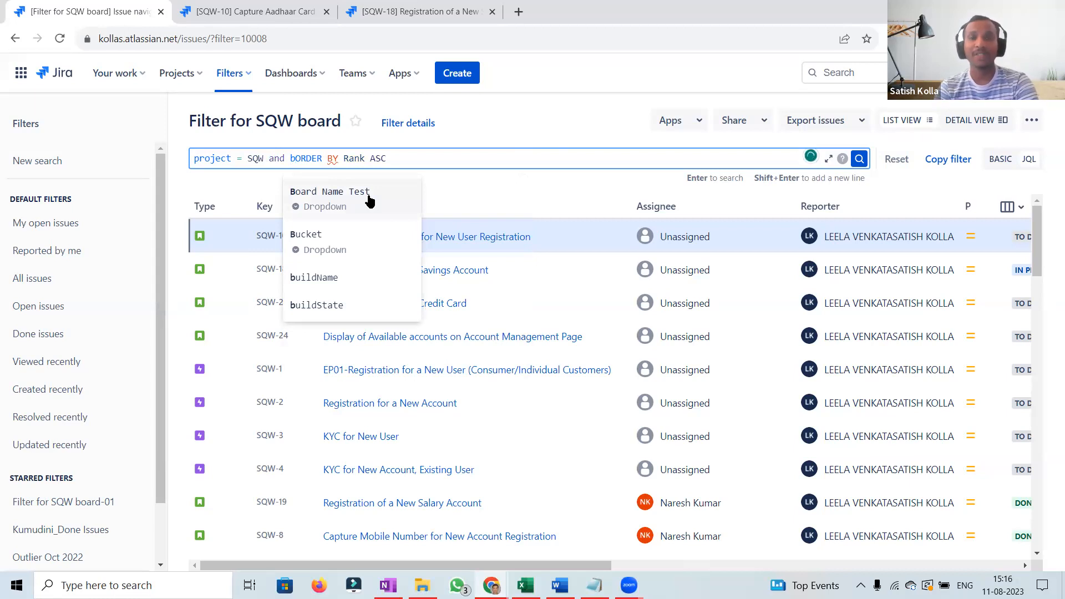
pyautogui.click(370, 200)
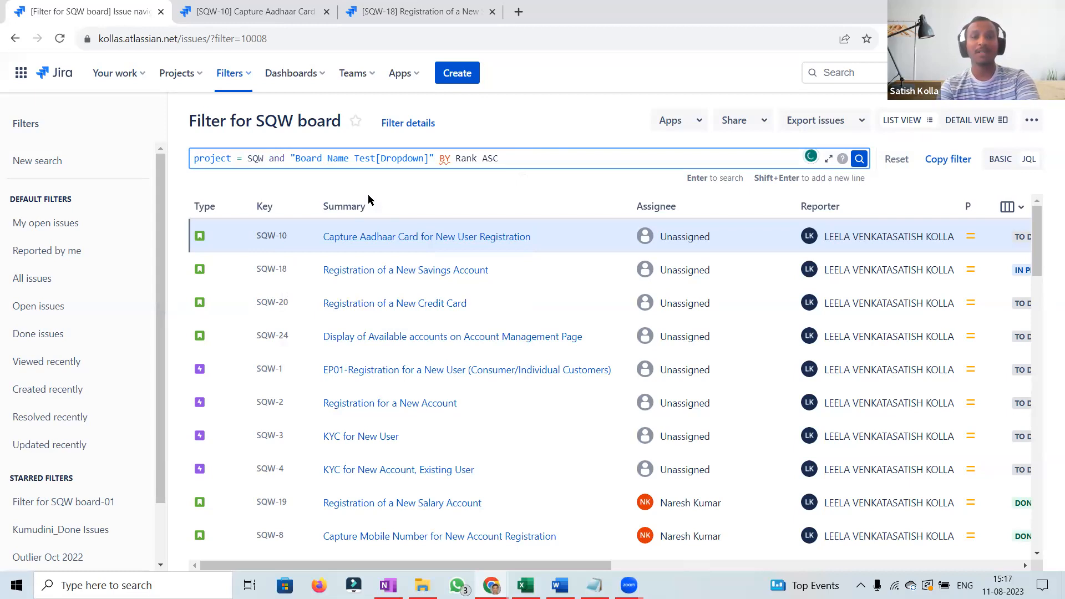
pyautogui.write('in ')
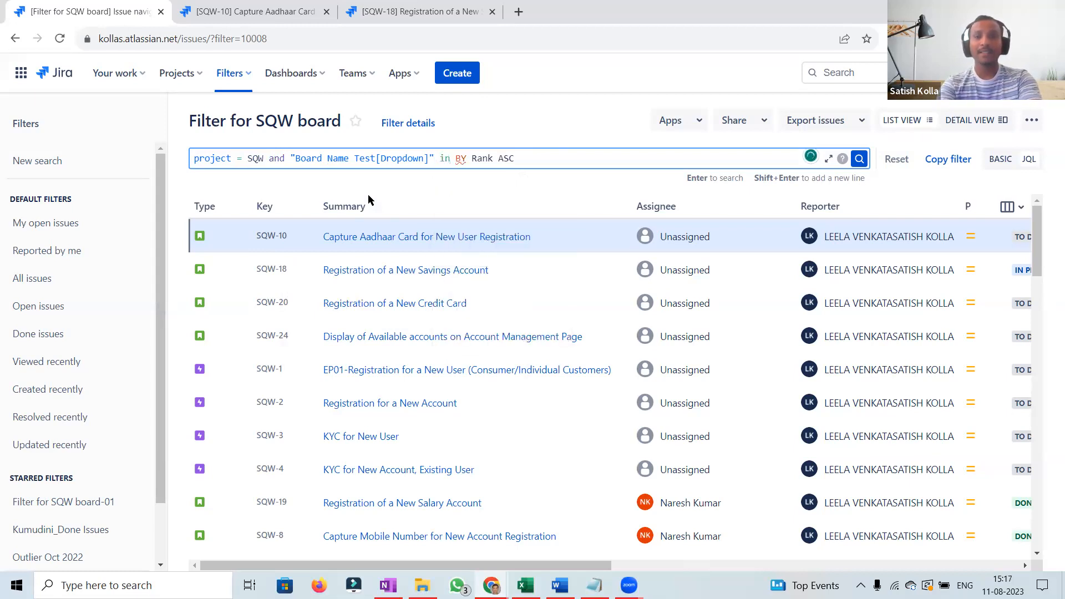
pyautogui.write('(')
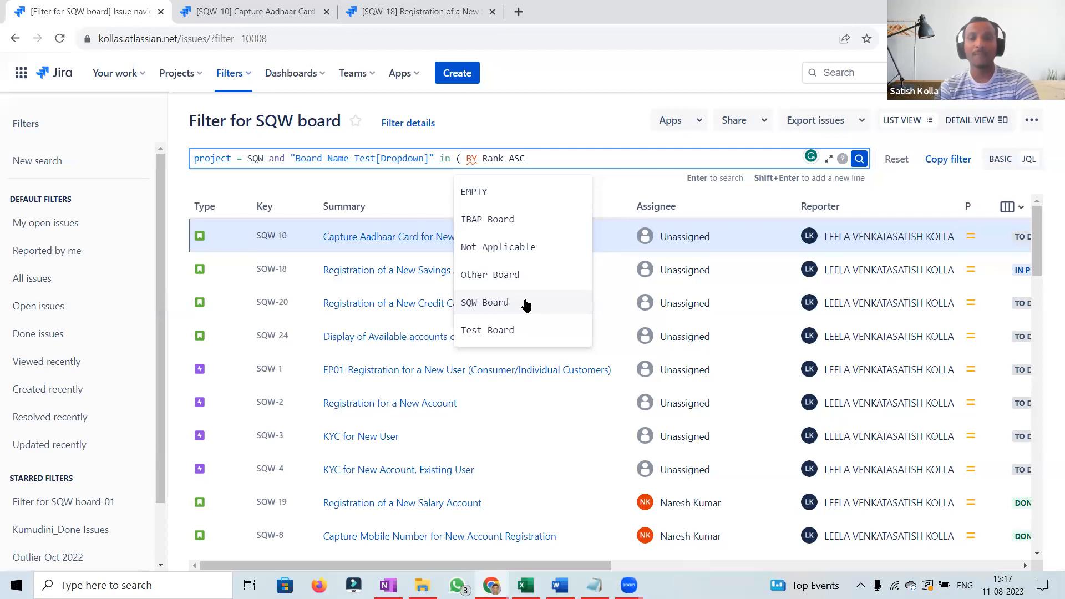
pyautogui.click(525, 302)
pyautogui.write('") ')
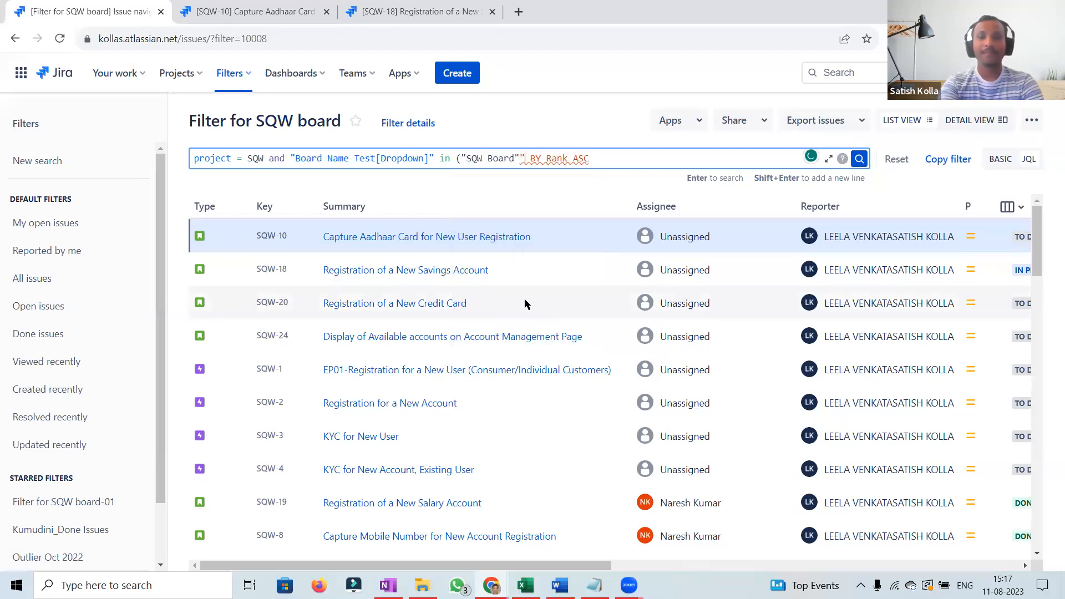
pyautogui.write('order')
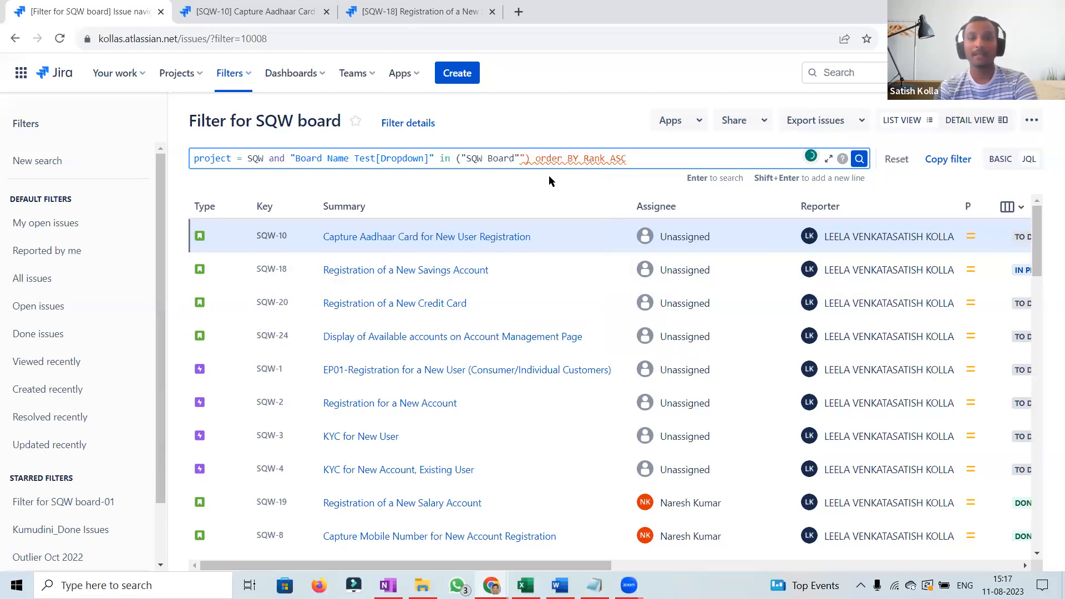
# - Remove the extra quotation mark after "SQW Board" in the query and run the search
pyautogui.moveTo(524, 157)
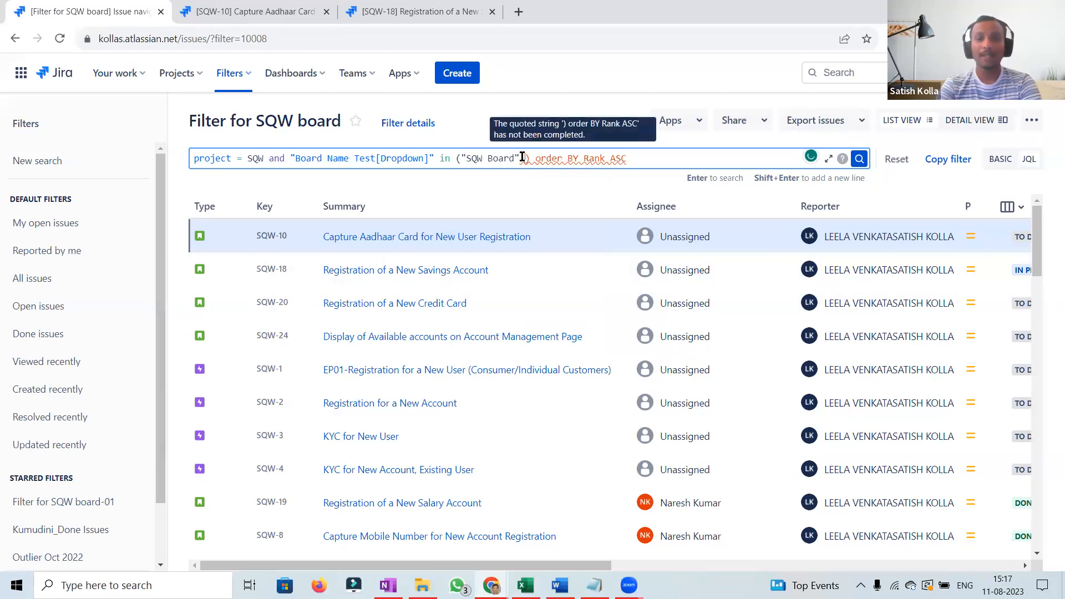
pyautogui.click(523, 157)
pyautogui.press('BackSpace')
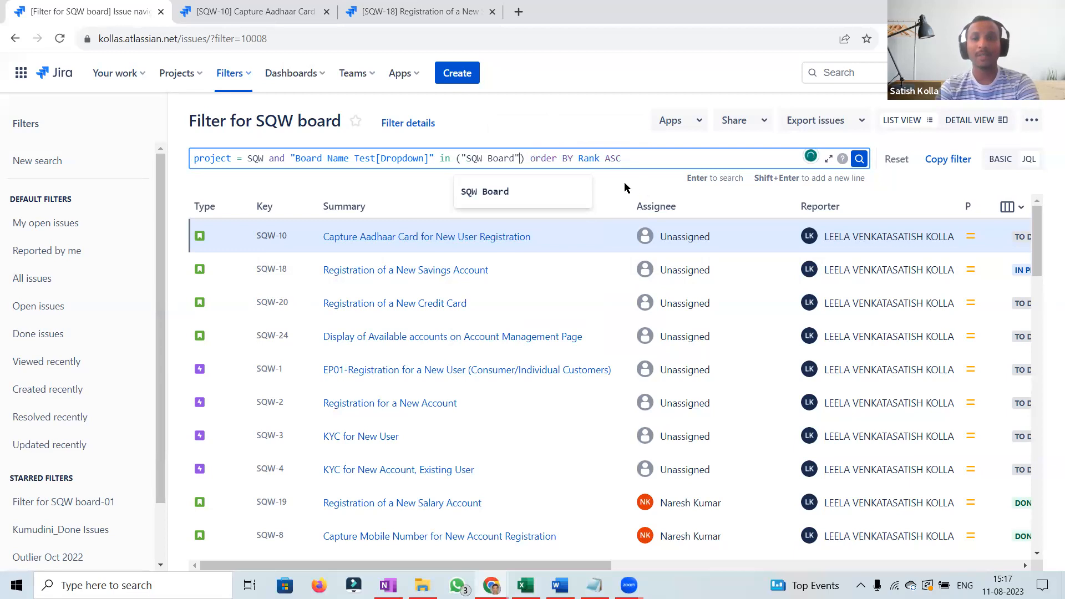
pyautogui.click(523, 194)
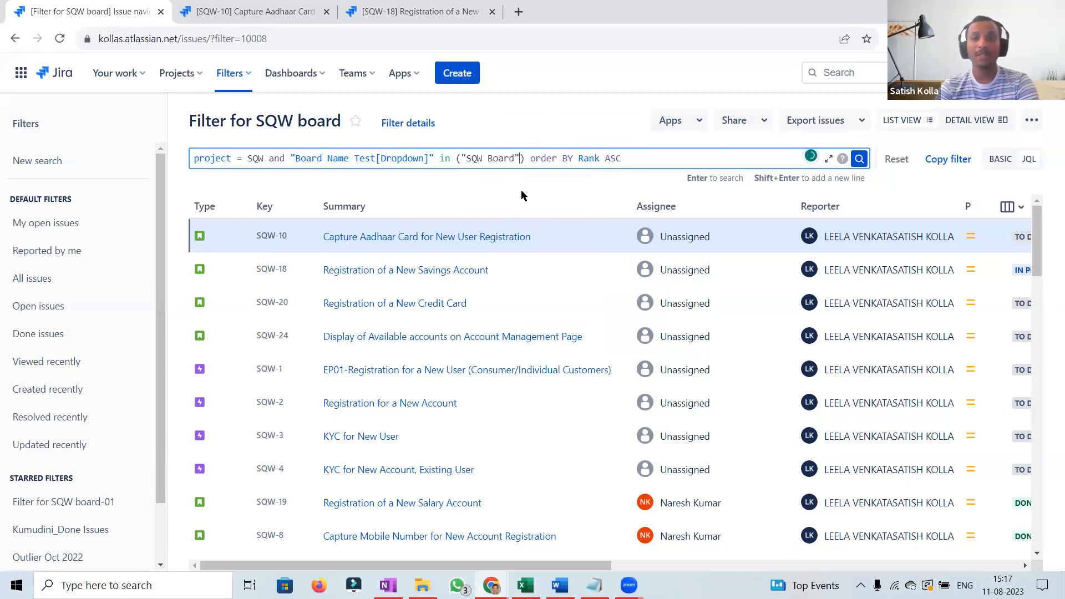
pyautogui.moveTo(1035, 224); pyautogui.dragTo(1035, 496)
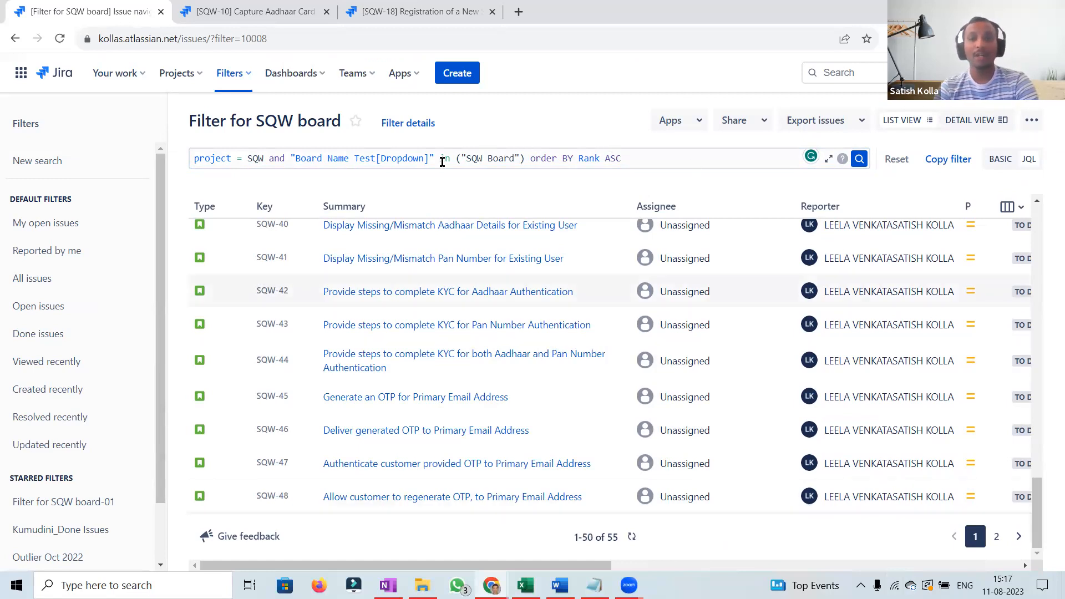
pyautogui.click(861, 160)
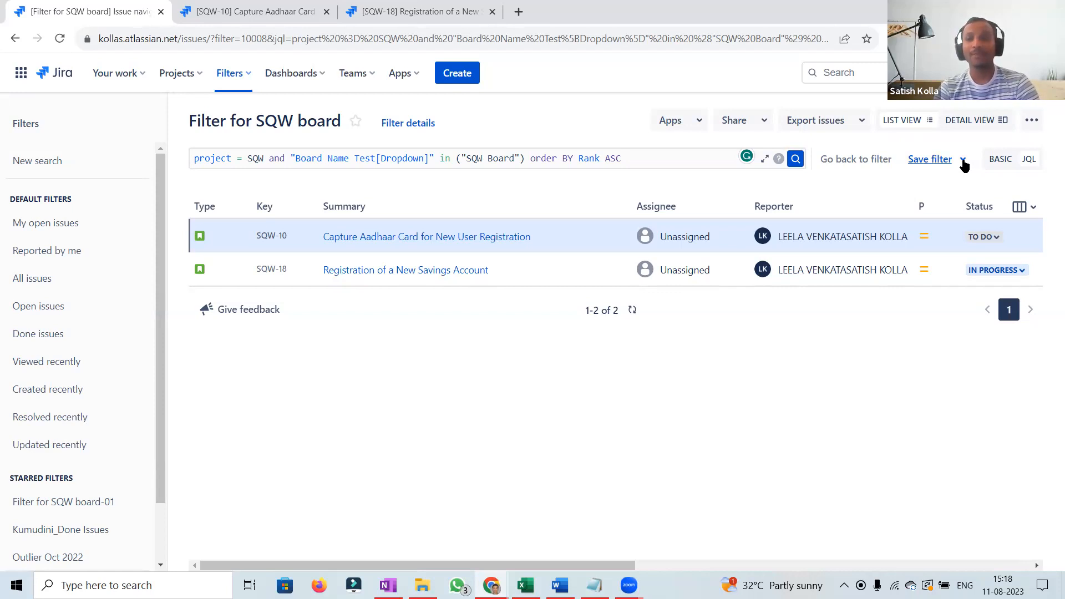
# - Save the modified filter as a copy named "Filter for SQW board_TestBoardFilter" and dismiss the notification
pyautogui.click(963, 161)
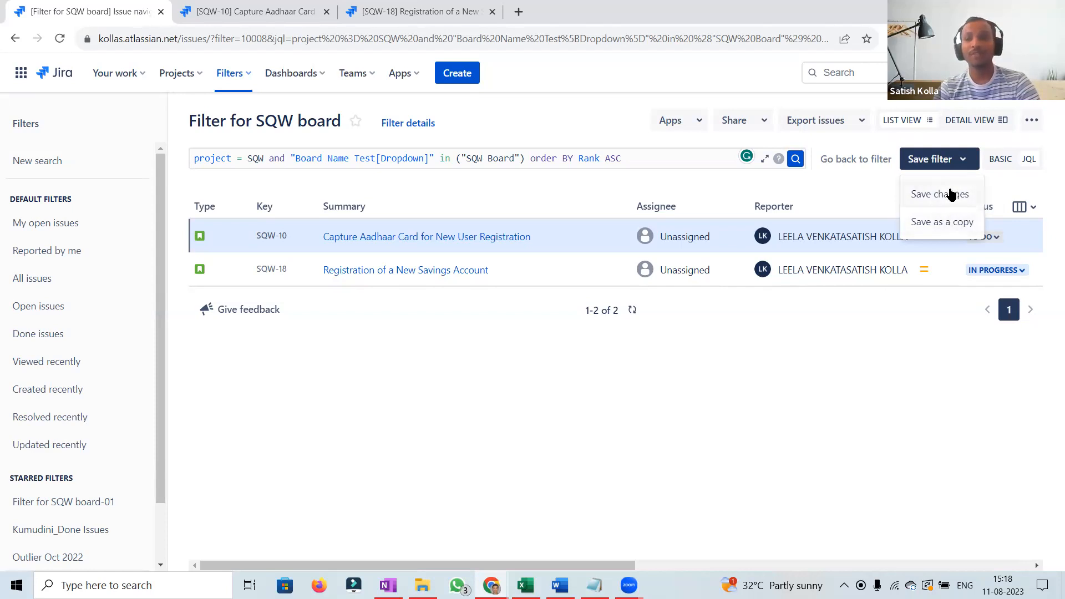
pyautogui.click(948, 221)
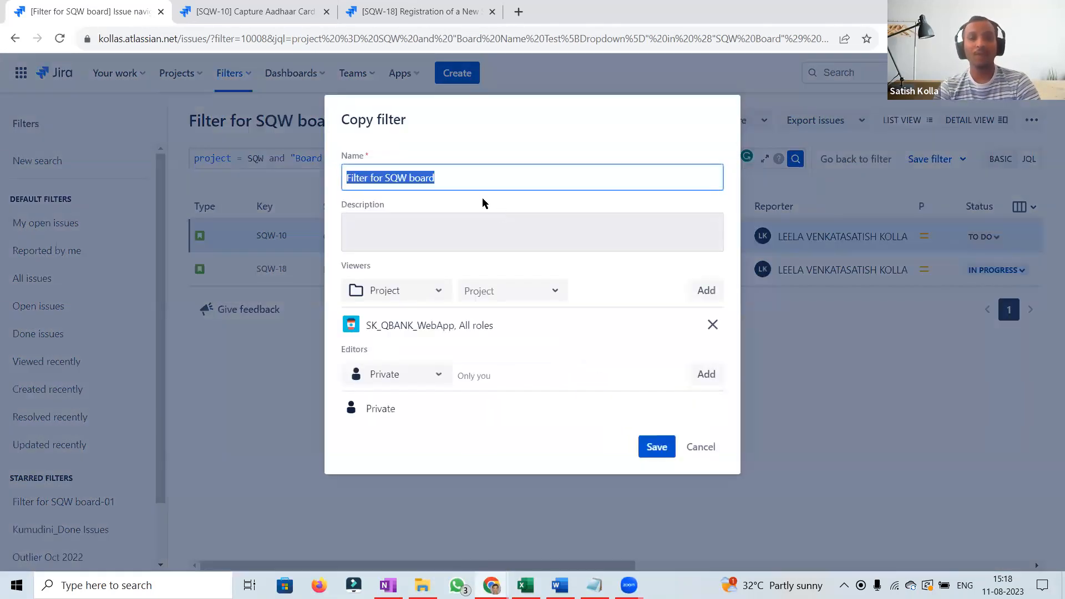
pyautogui.click(457, 177)
pyautogui.write('_TestBoard')
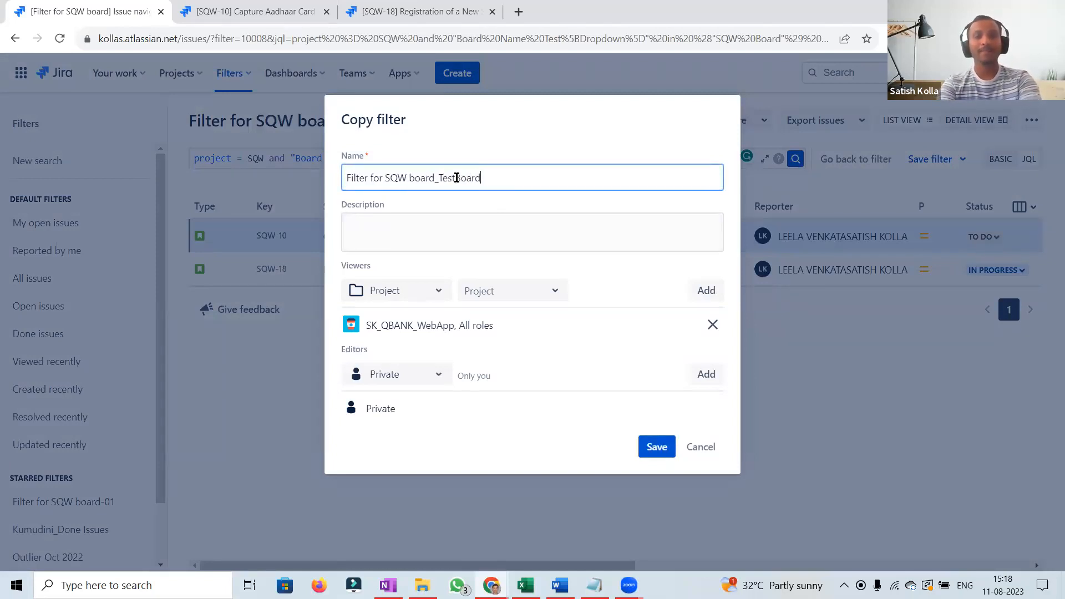
pyautogui.write('Filter')
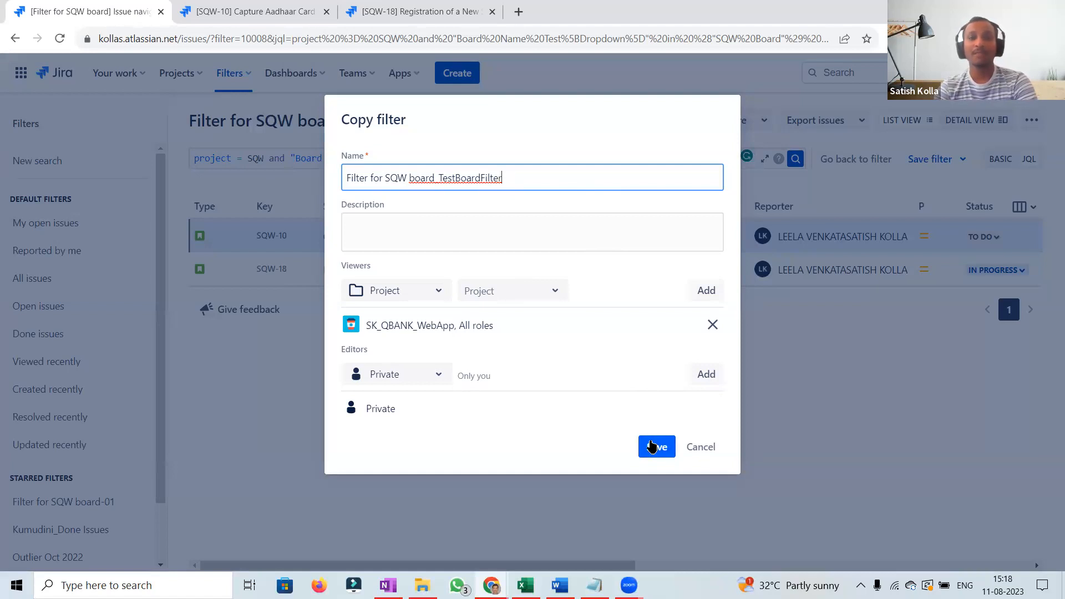
pyautogui.click(652, 447)
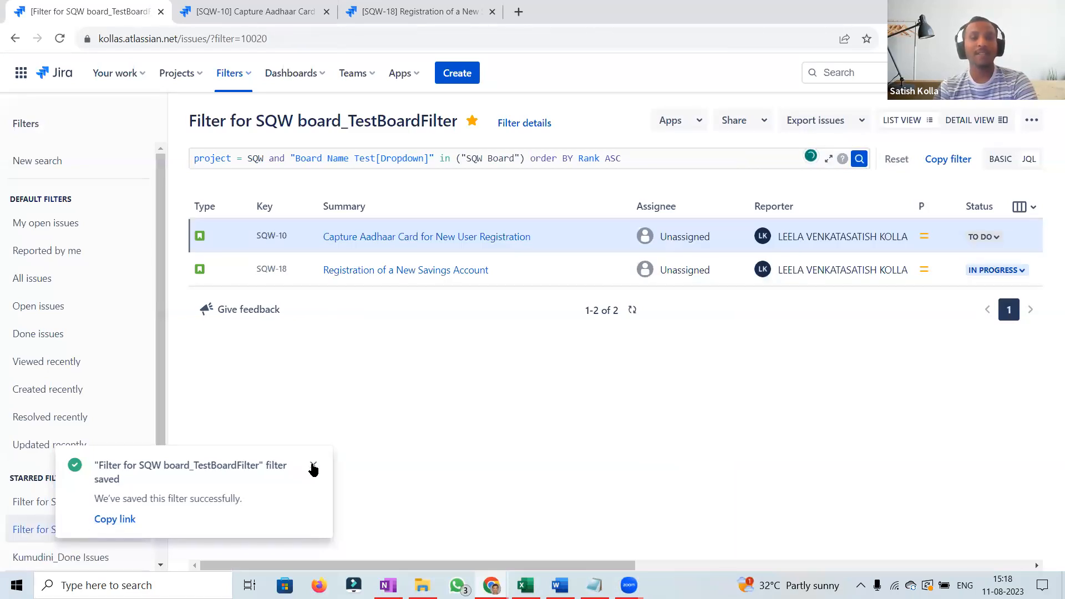
pyautogui.click(313, 466)
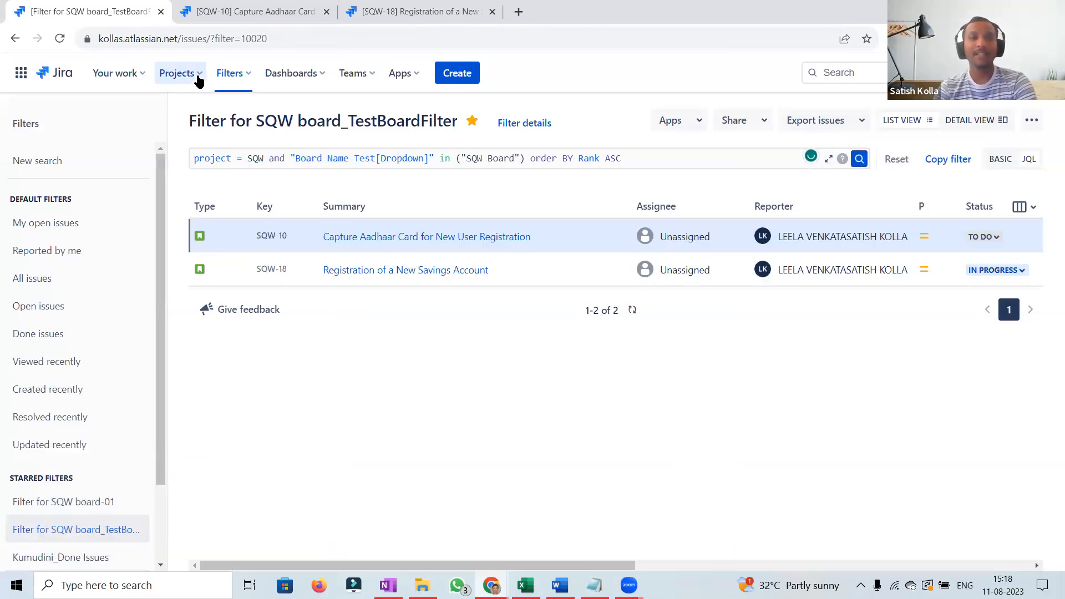
# - Go back to the SK_QBANK_WebApp (SQW) project and look through the sprints and issues in its backlog
pyautogui.click(198, 79)
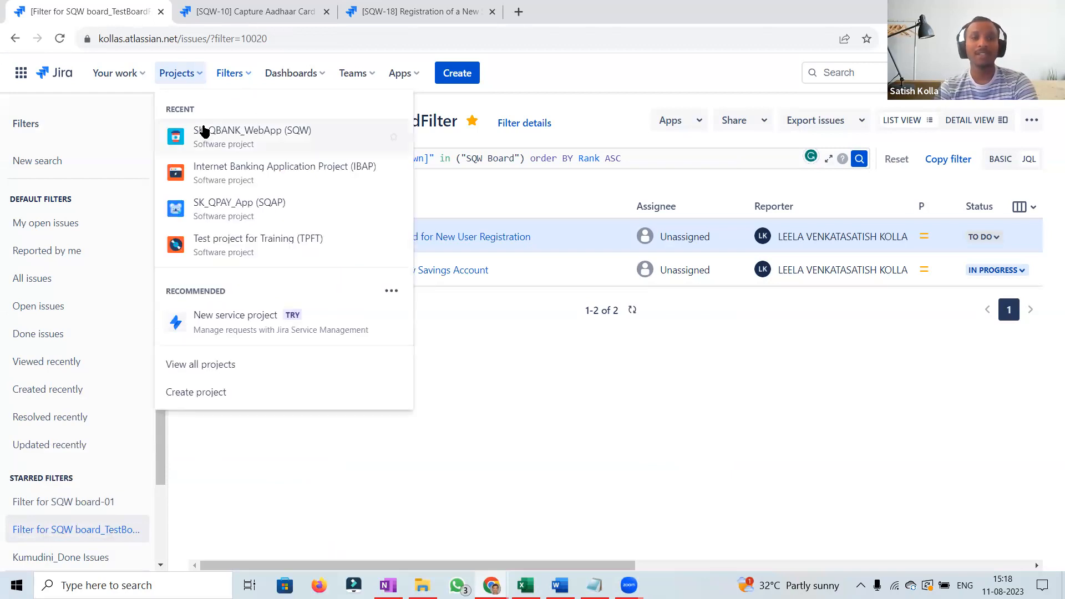
pyautogui.click(203, 132)
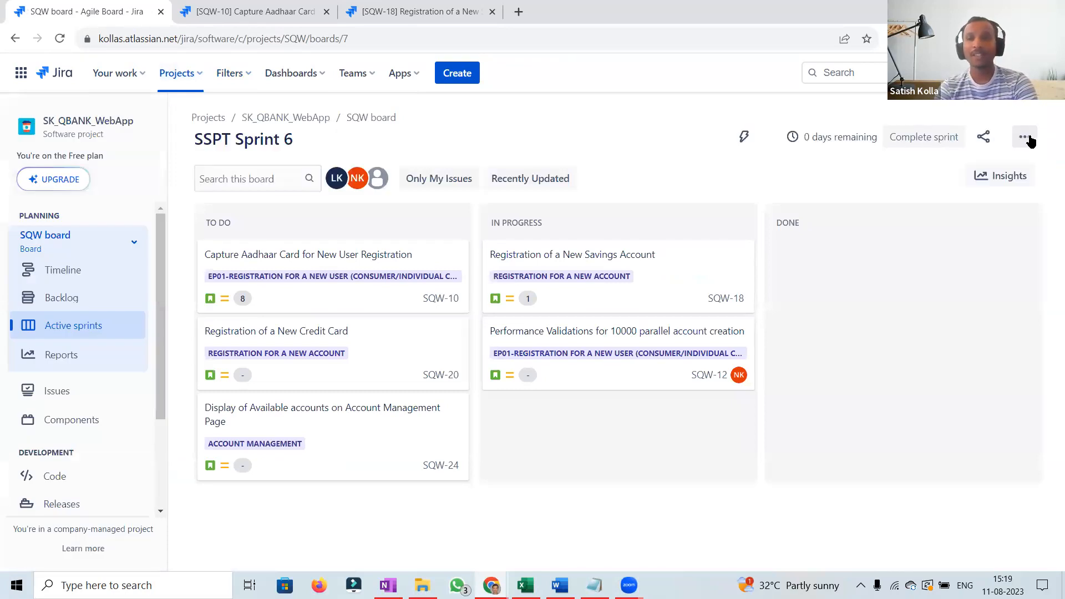
pyautogui.click(1024, 137)
pyautogui.click(881, 317)
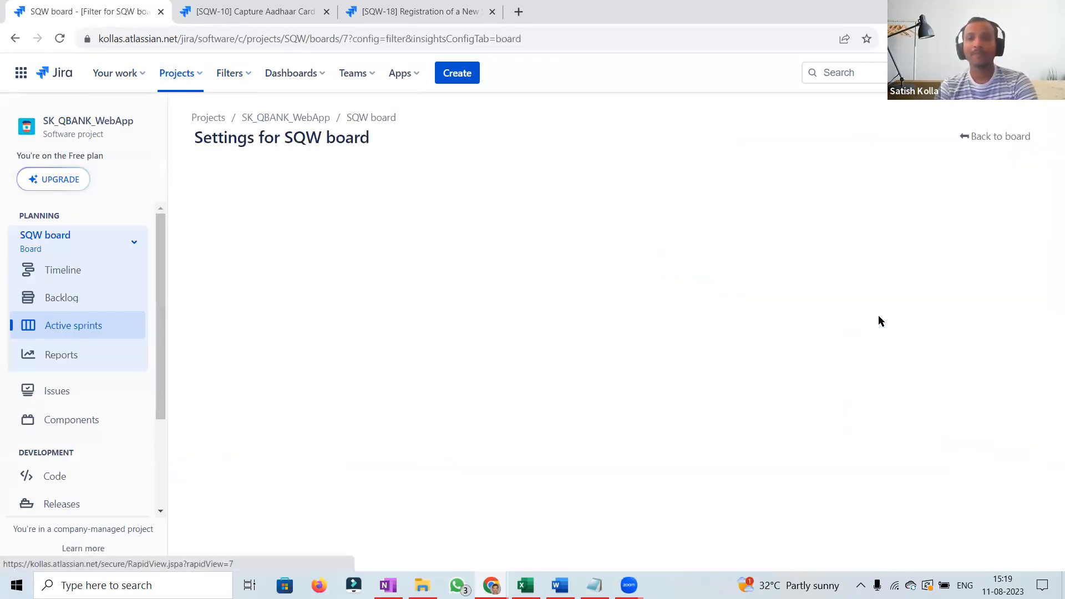
pyautogui.click(63, 300)
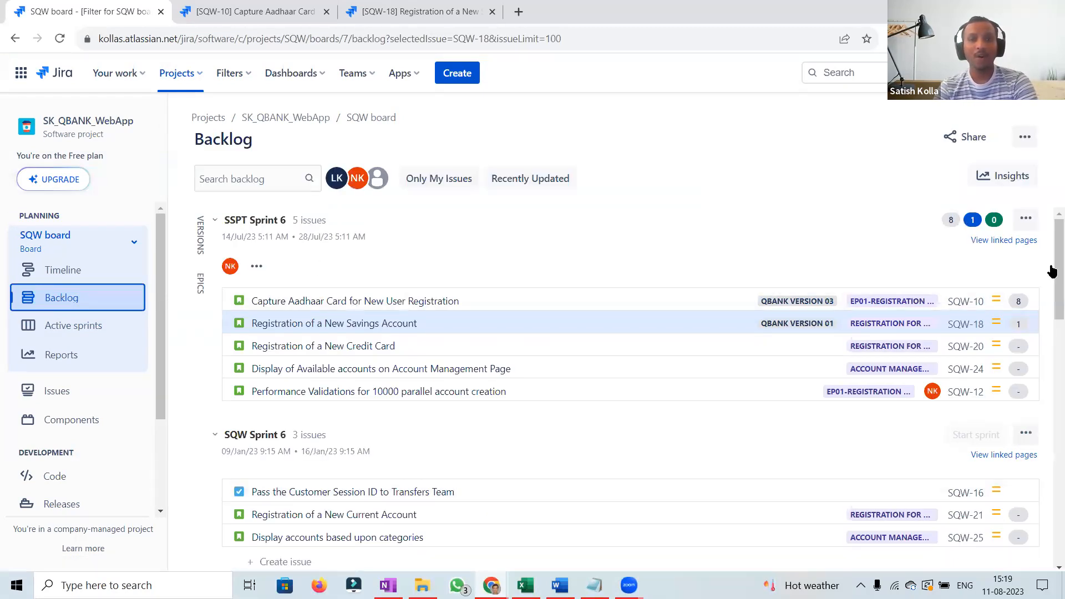
pyautogui.scroll(-15, 1048, 251)
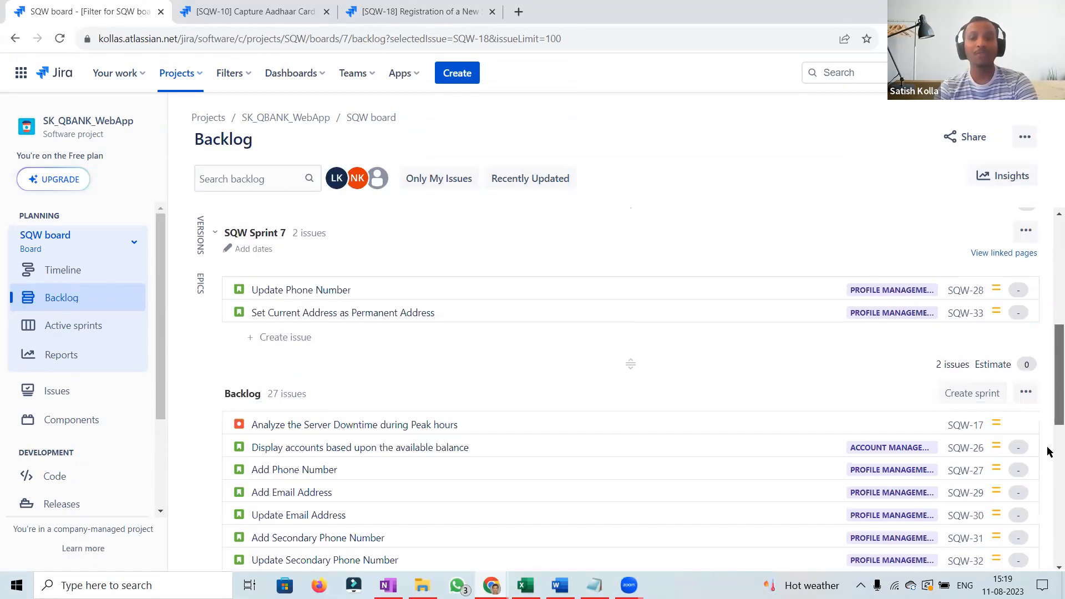
pyautogui.scroll(15, 1049, 277)
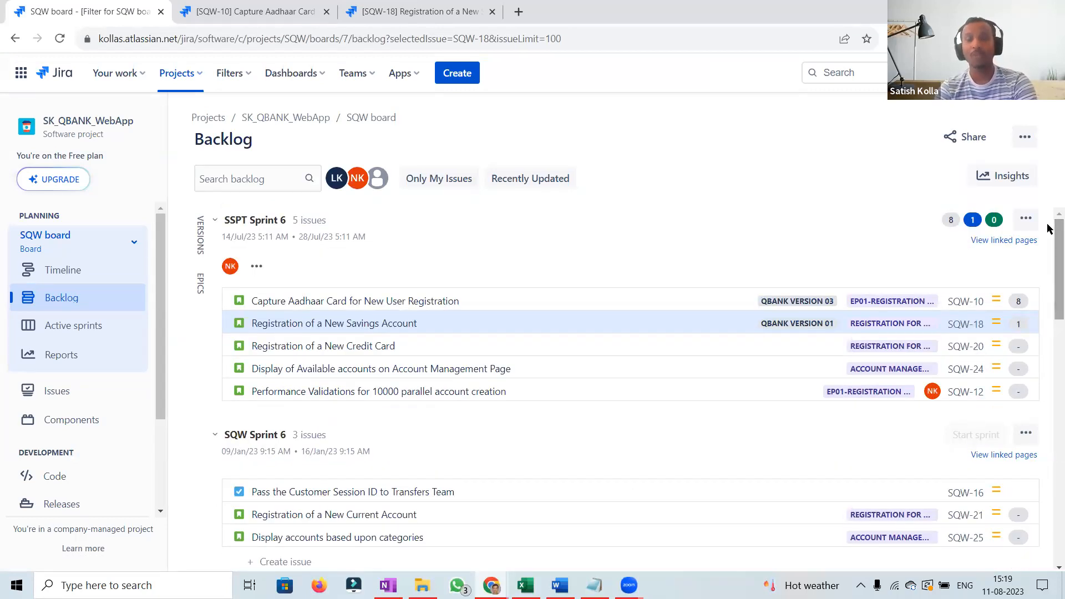
# - Change the saved filter in the SQW board's settings to "Filter for SQW board_TestBoardFilter"
pyautogui.click(1026, 140)
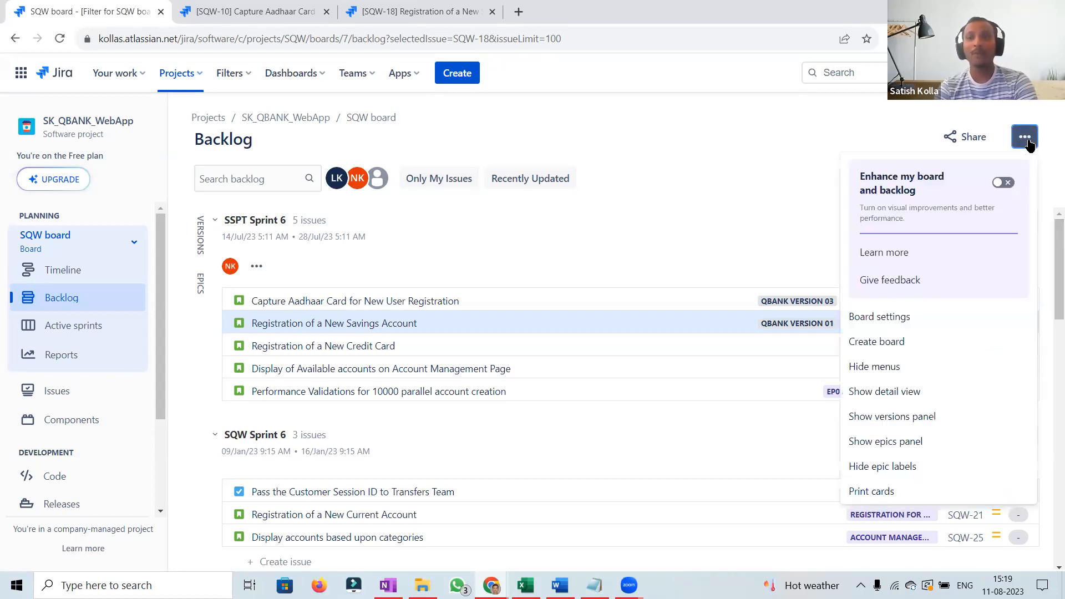
pyautogui.click(892, 319)
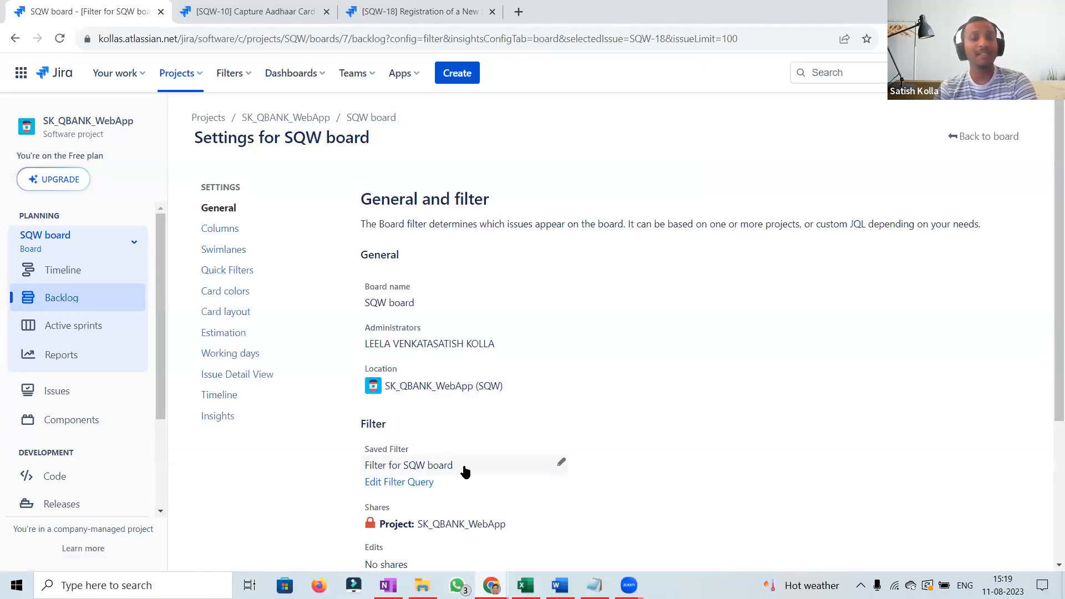
pyautogui.click(561, 466)
pyautogui.click(560, 467)
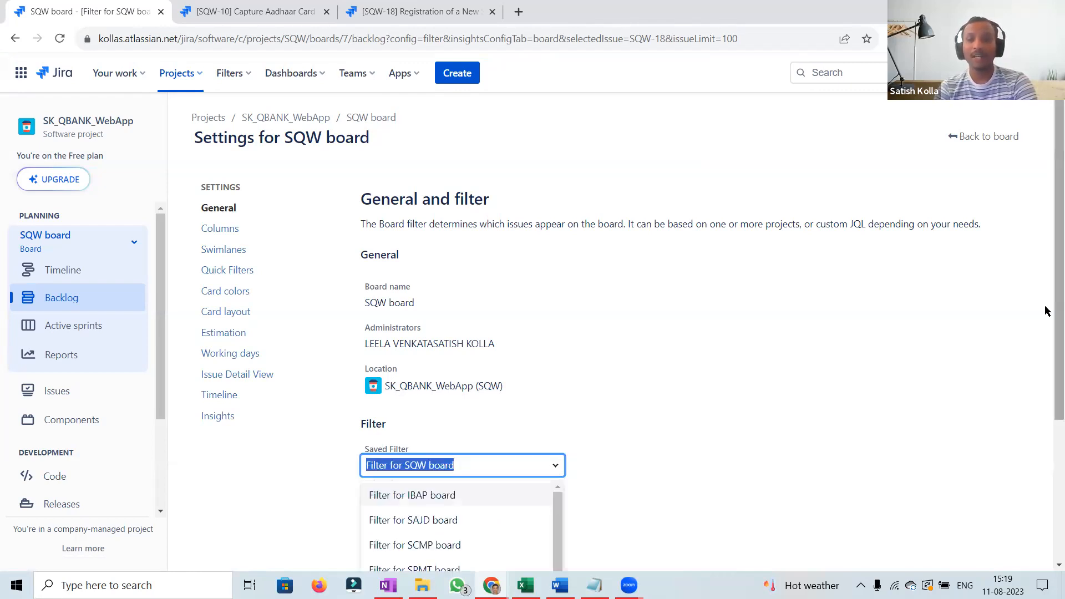
pyautogui.scroll(-2, 1049, 404)
pyautogui.scroll(-2, 1049, 408)
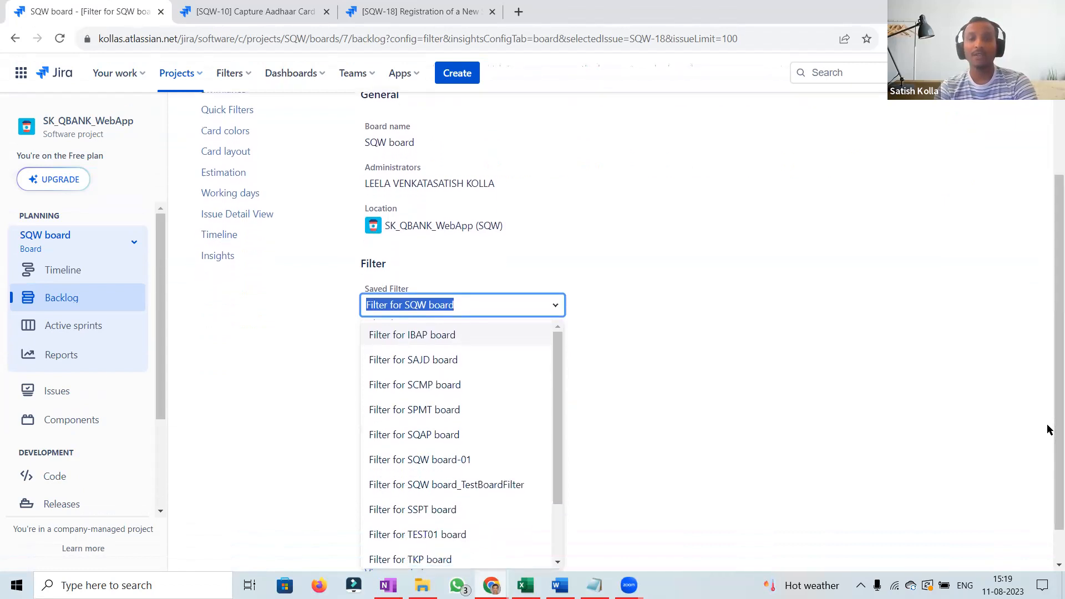
pyautogui.click(532, 486)
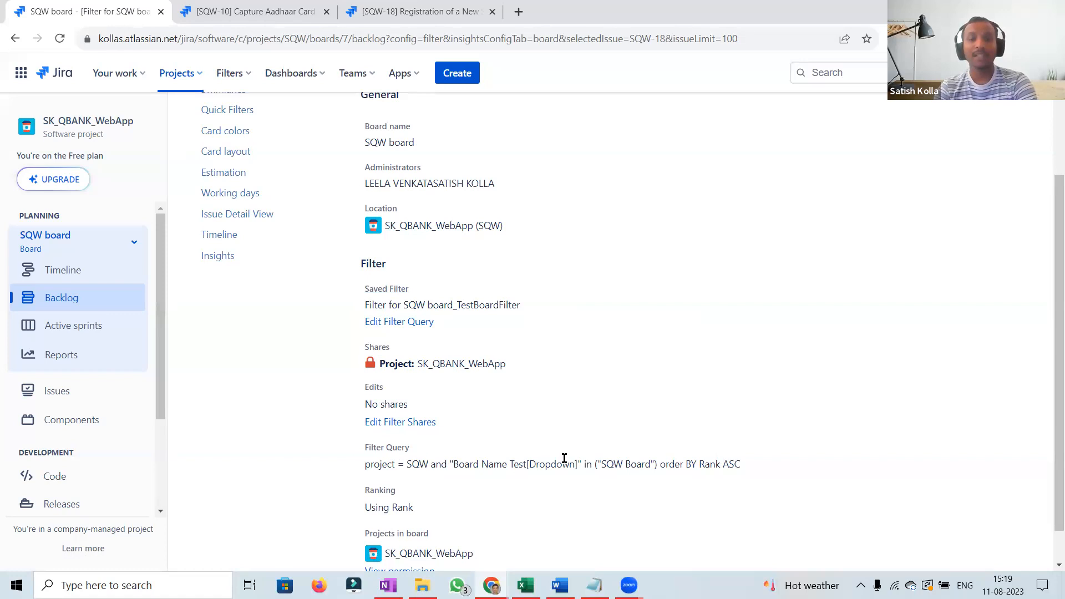
# - Review the filter query now applied in the board settings and return to the board
pyautogui.tripleClick(741, 465)
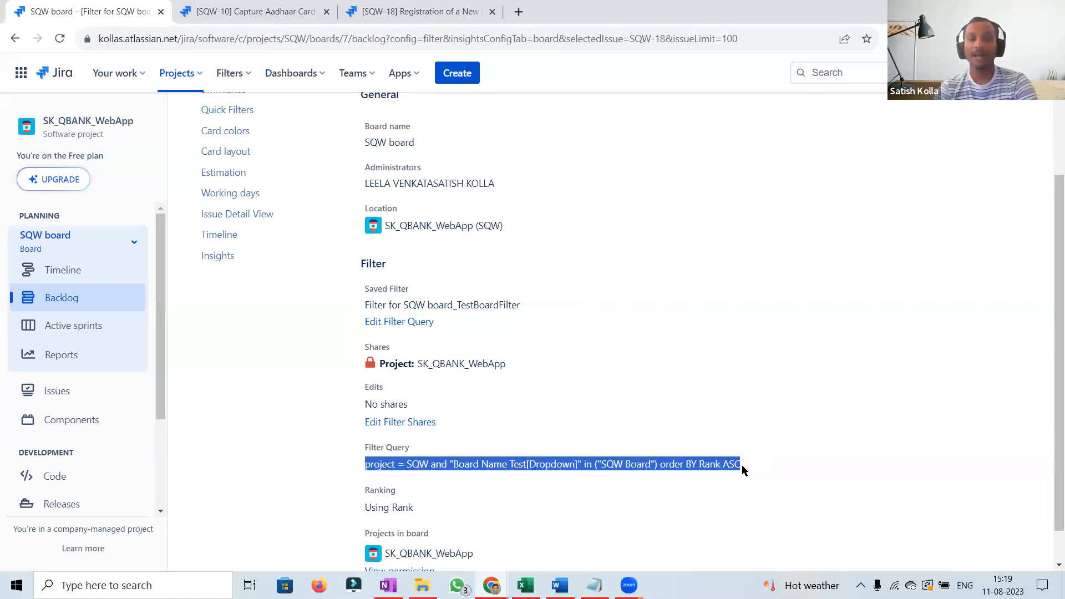
pyautogui.click(741, 465)
pyautogui.click(65, 300)
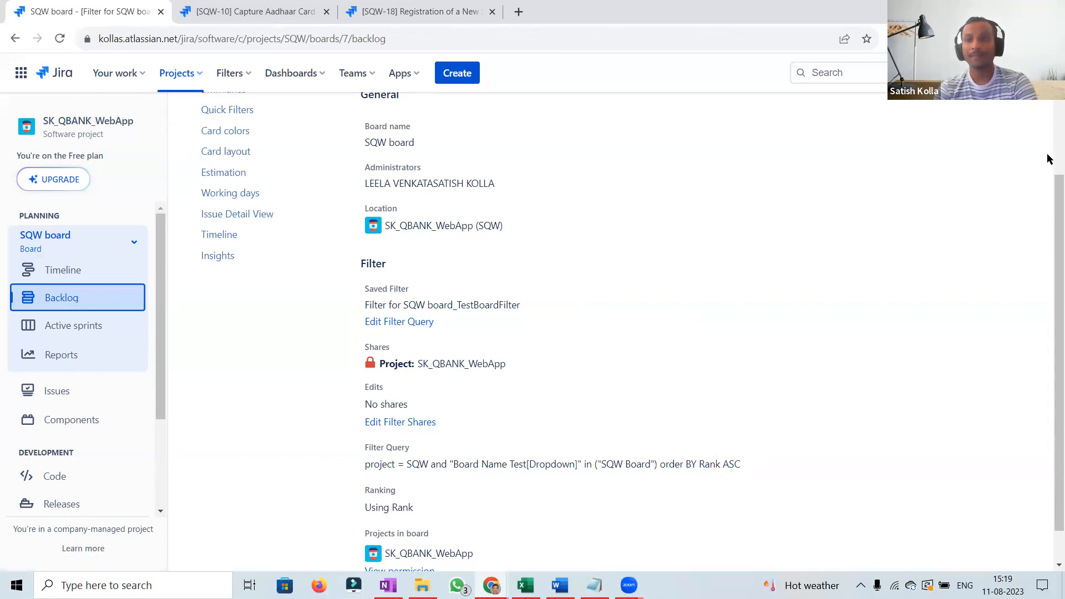
pyautogui.scroll(3, 1048, 159)
pyautogui.click(970, 139)
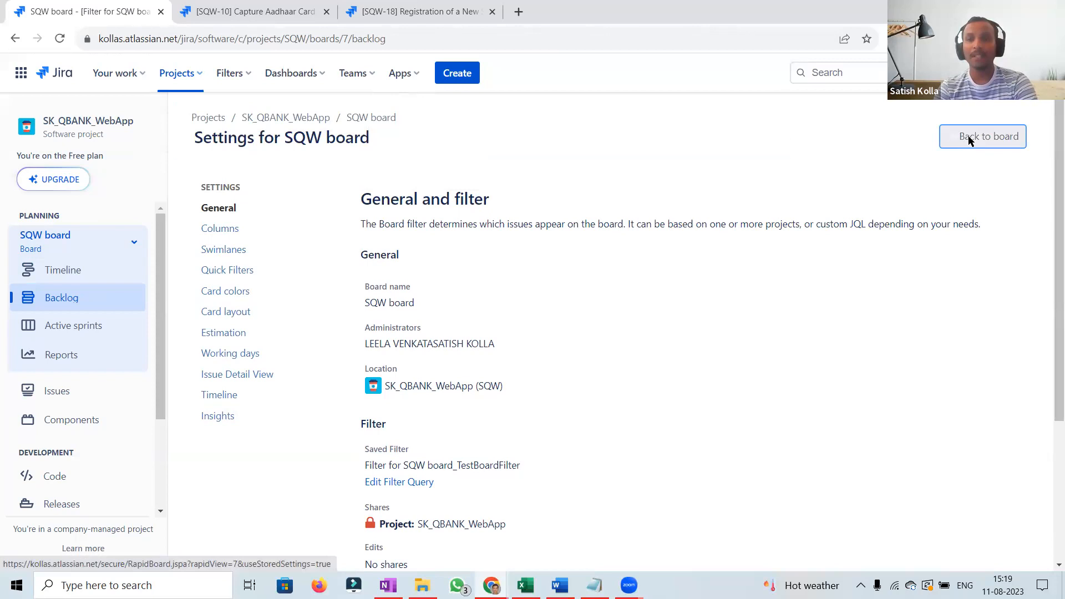